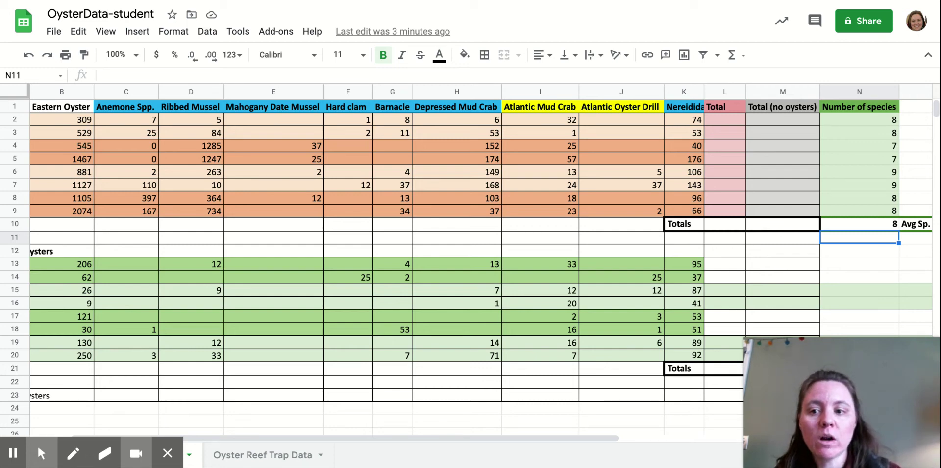
- Enter =SUM(B2:K2) in L2 to total Patch 1's species counts, giving 443
scroll(423, 226, "left", 2)
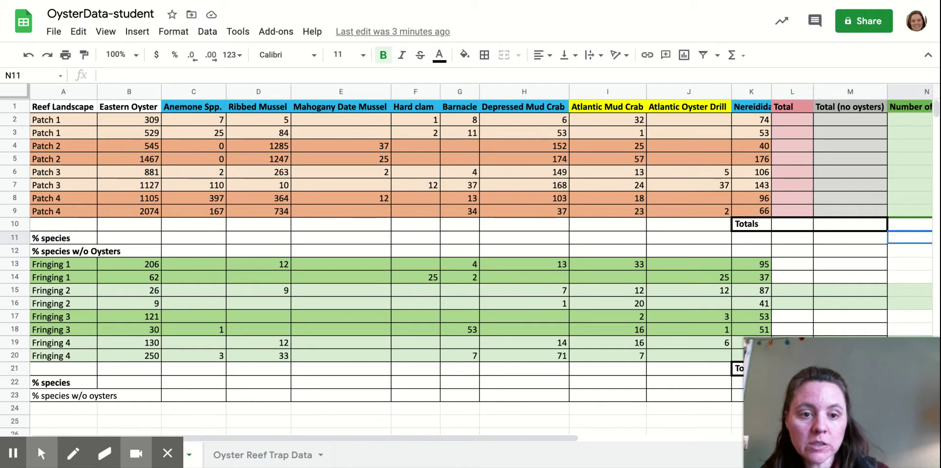
left_click(792, 119)
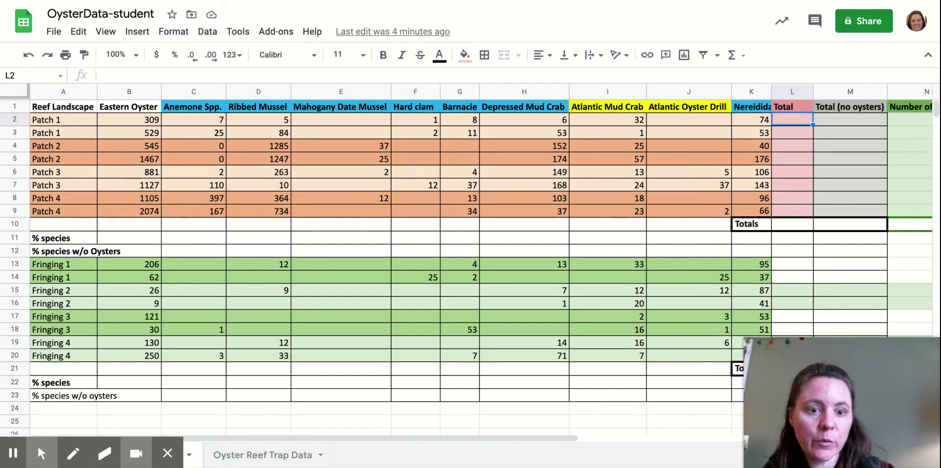
type("=")
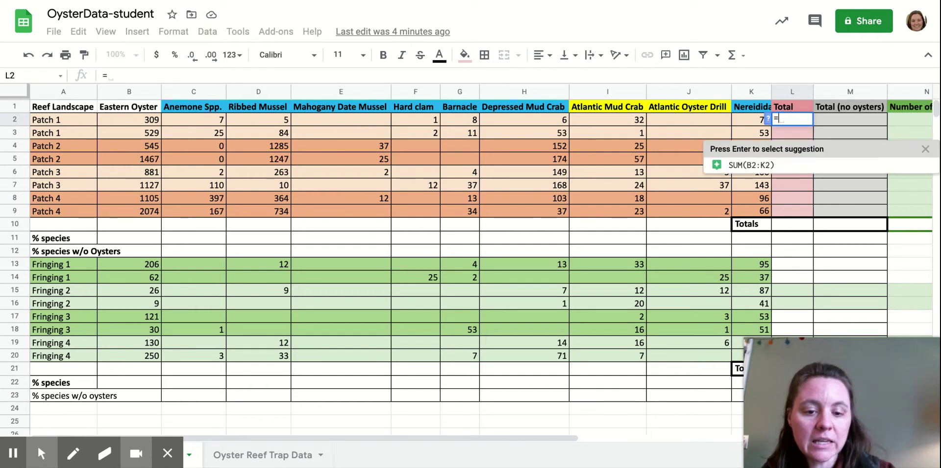
type("sum(")
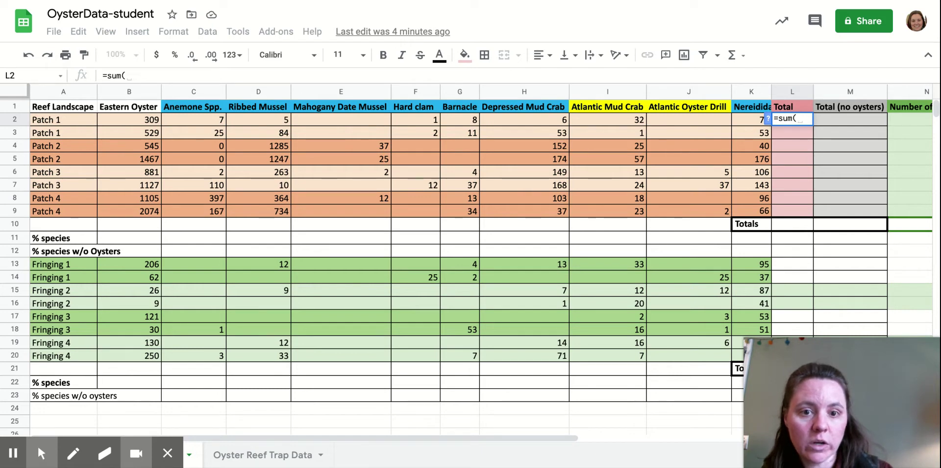
left_click_drag(137, 120, 750, 119)
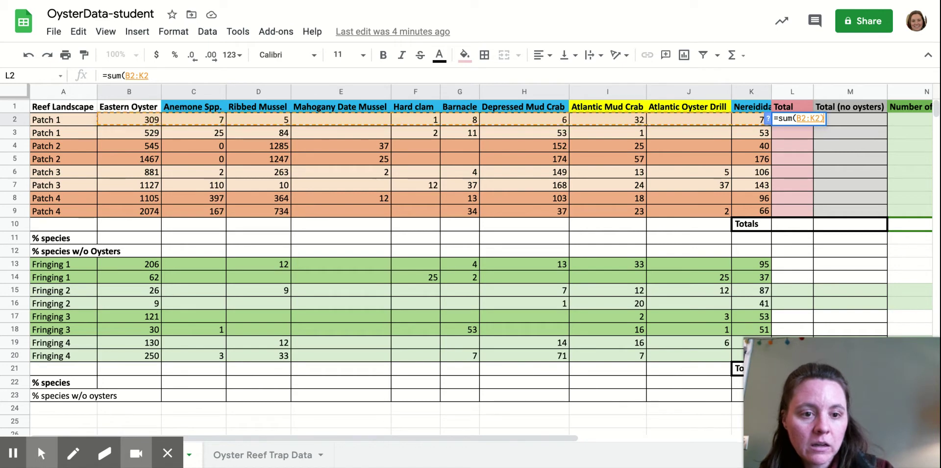
type(")")
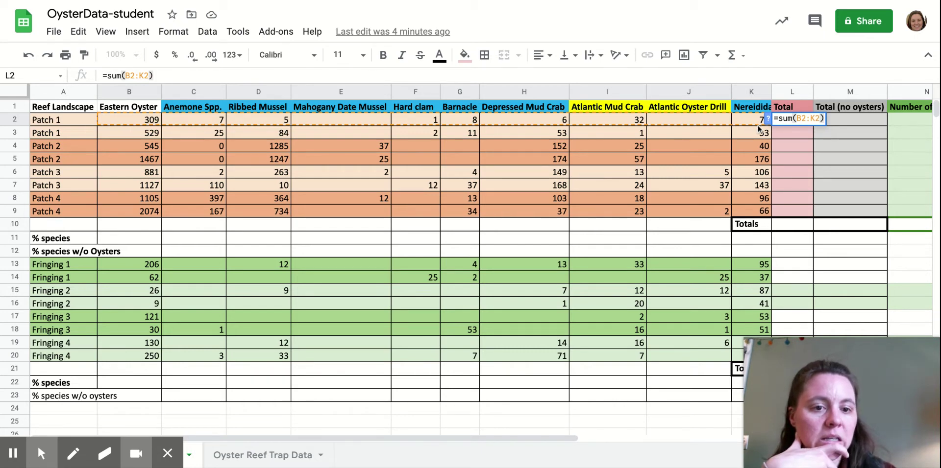
key("Return")
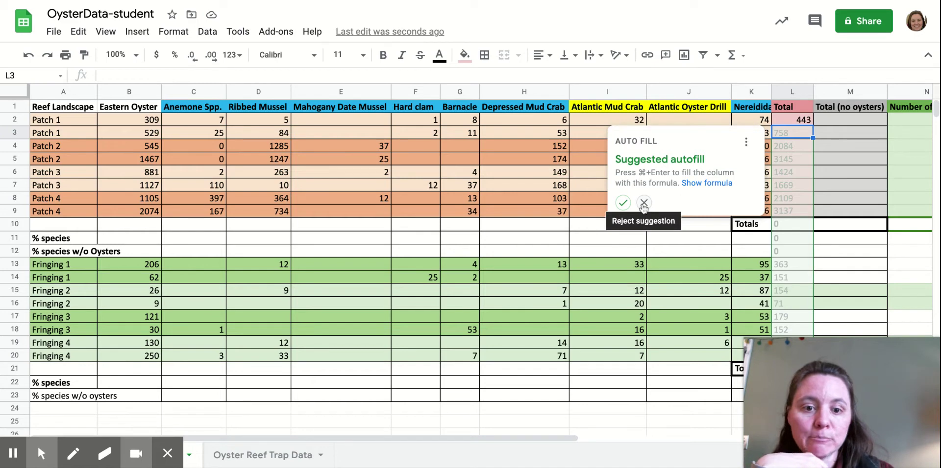
- Dismiss the autofill suggestion and copy L2's sum formula down to L9, ending at 3137
left_click(642, 203)
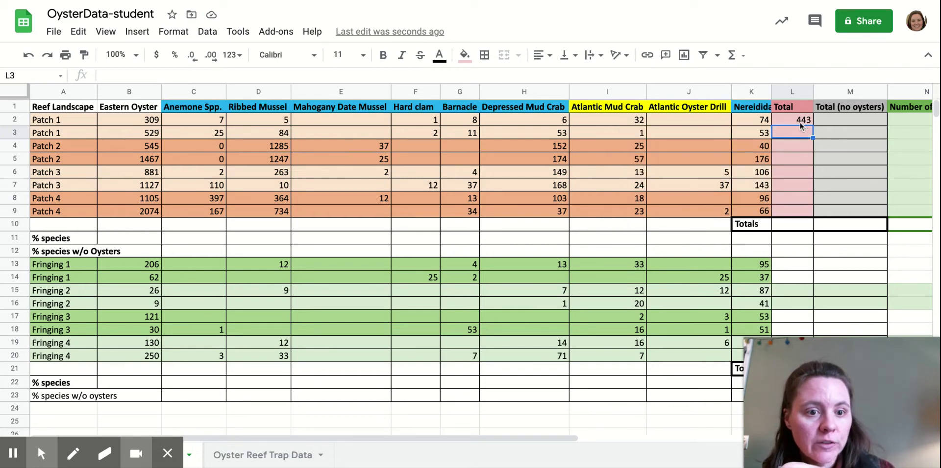
left_click(799, 123)
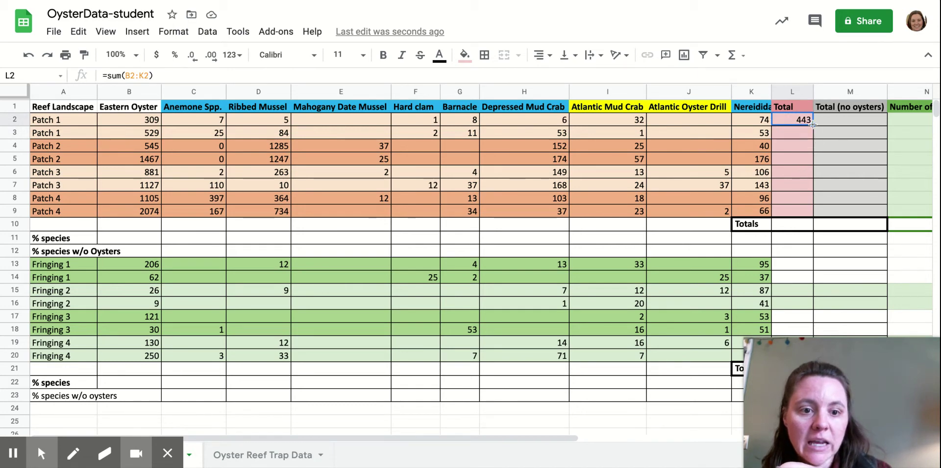
left_click_drag(812, 124, 806, 210)
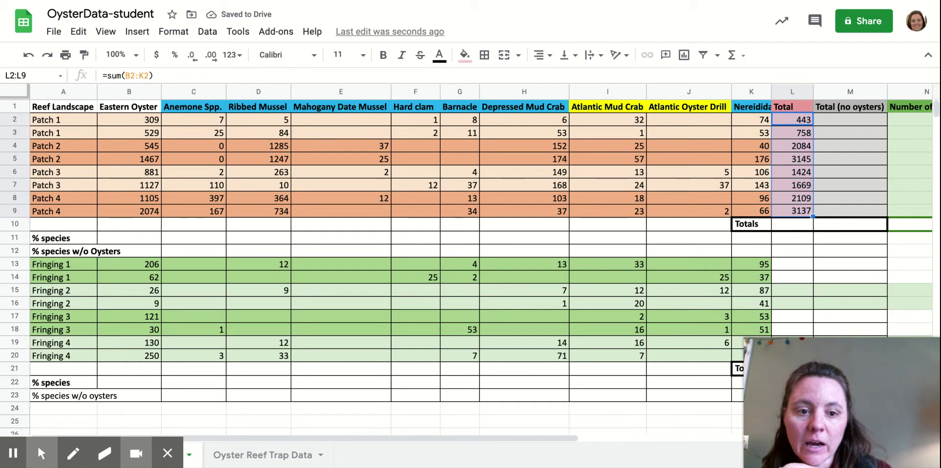
left_click(806, 210)
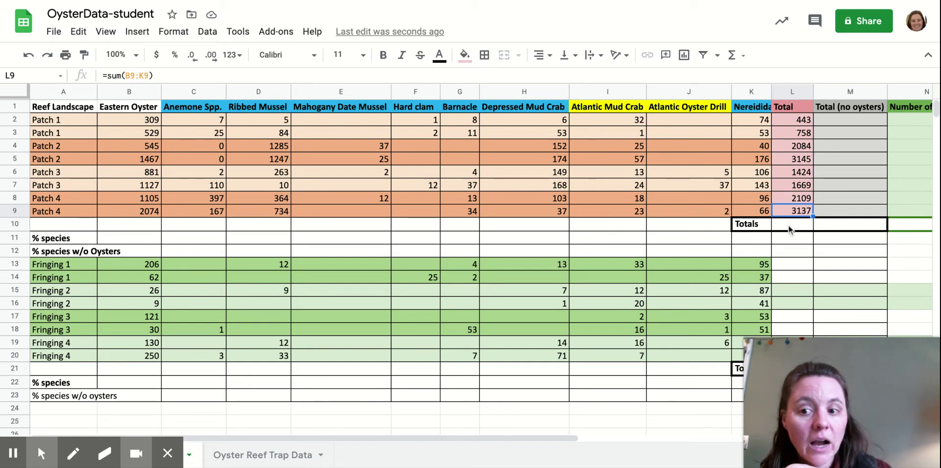
- Enter =(L2:L9) in L10, which returns a #VALUE! error
left_click(792, 224)
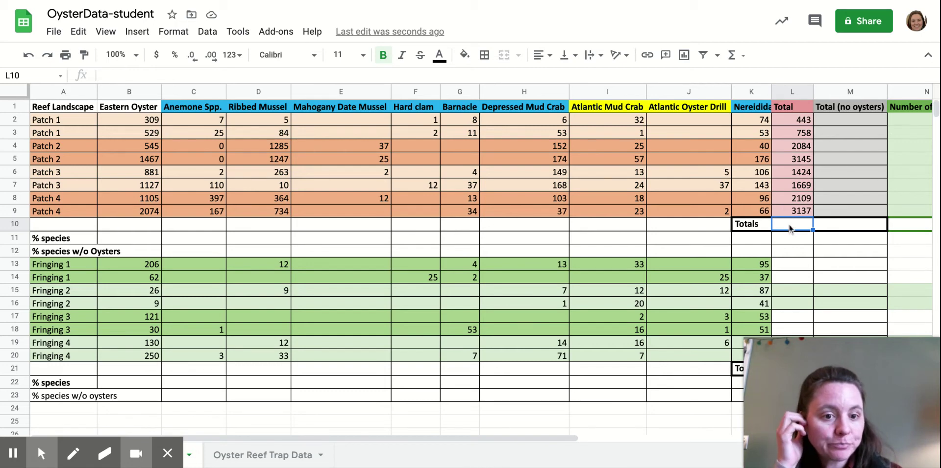
type("=")
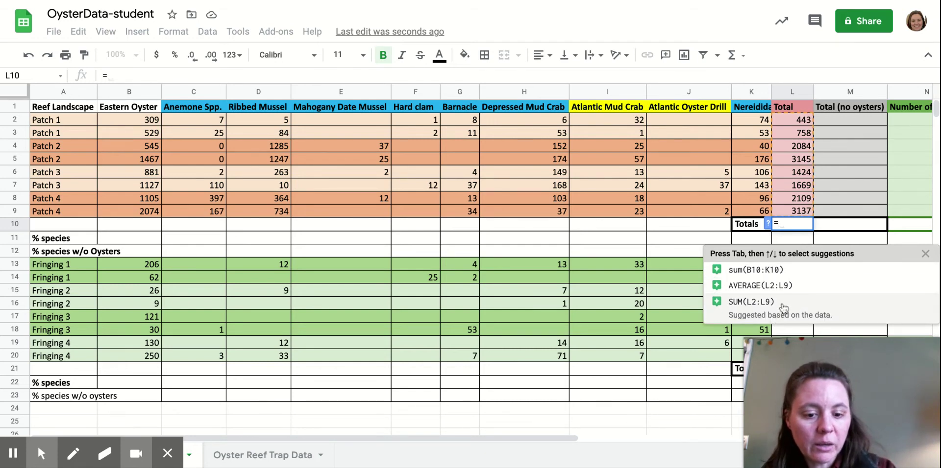
type("(")
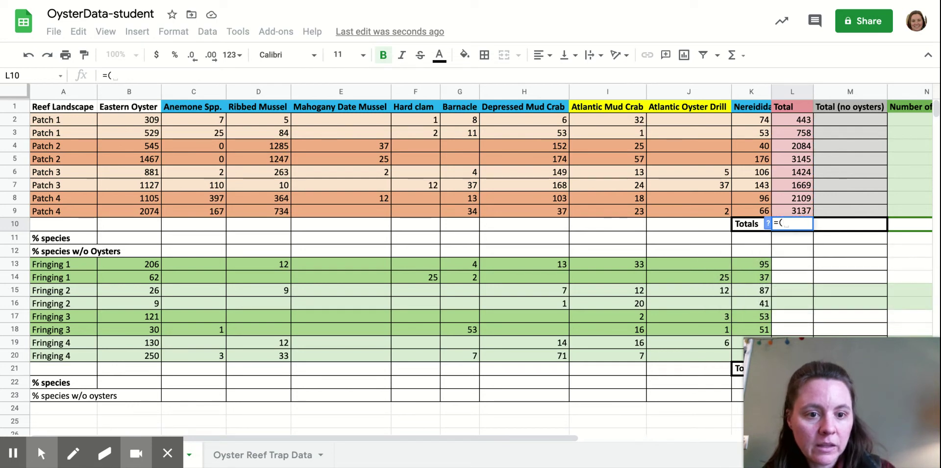
left_click_drag(798, 120, 794, 211)
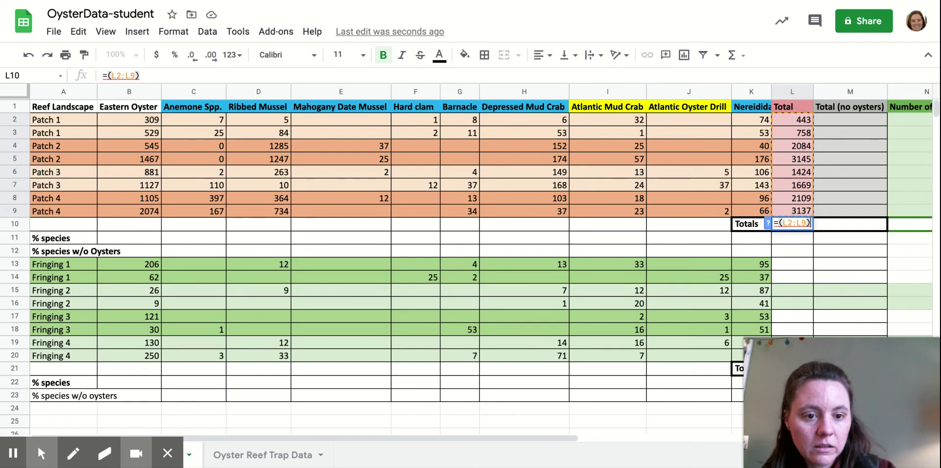
key("Return")
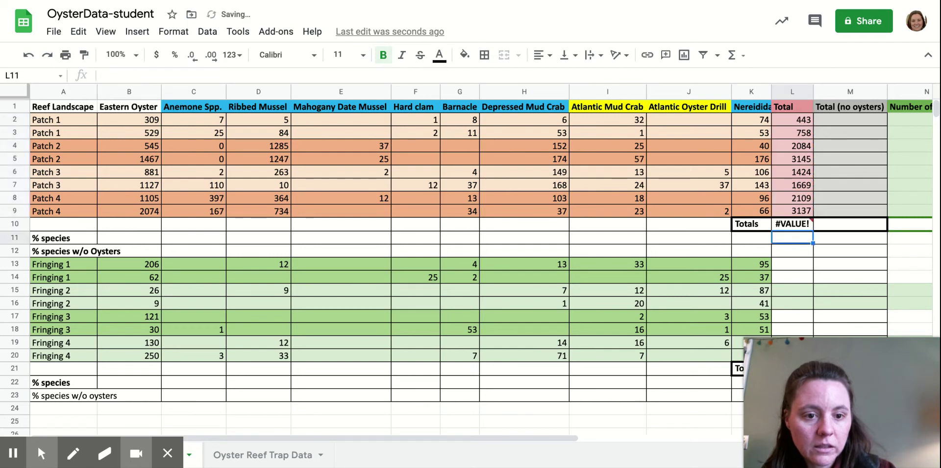
- Change L10's formula to =SUM(L2:L9) so it shows the grand total 14768
left_click(798, 224)
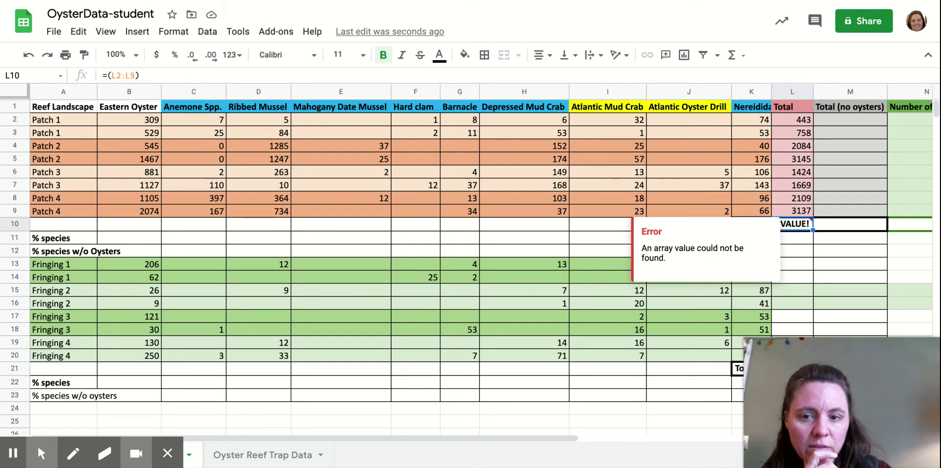
left_click(108, 76)
type("sum")
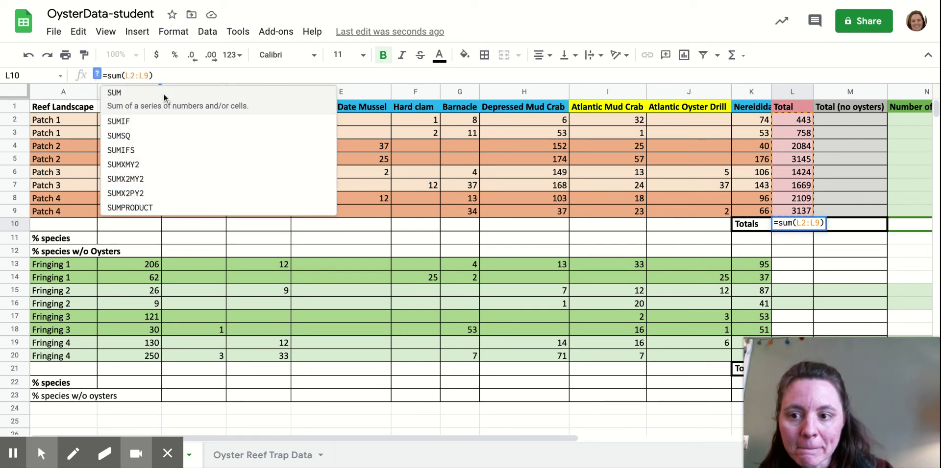
key("Tab")
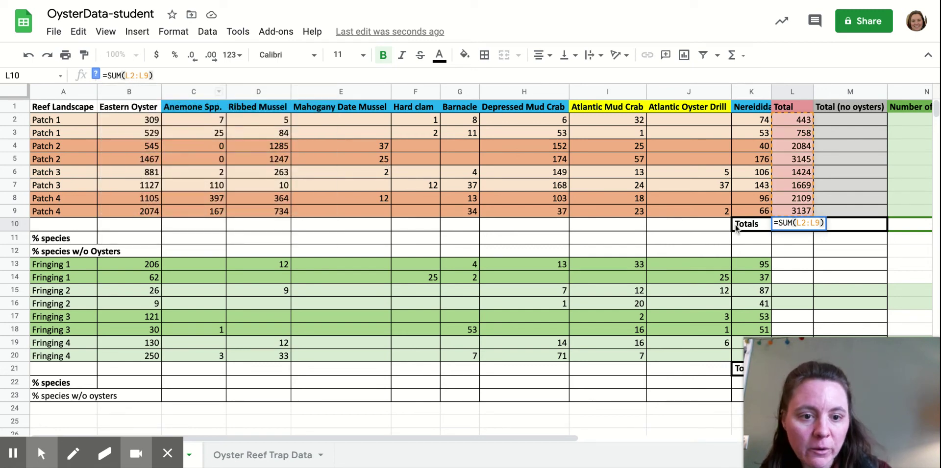
key("Return")
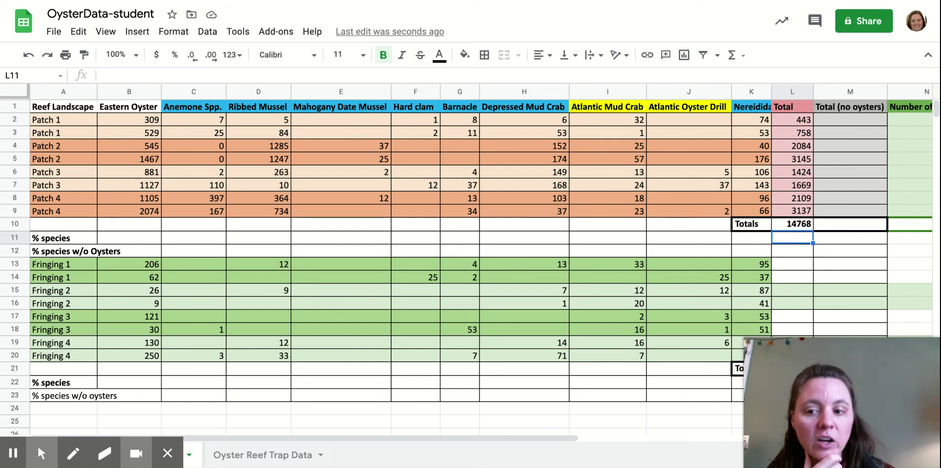
- Start a B11 formula dividing the sum of B2:B9 by the grand total in L10
left_click(129, 238)
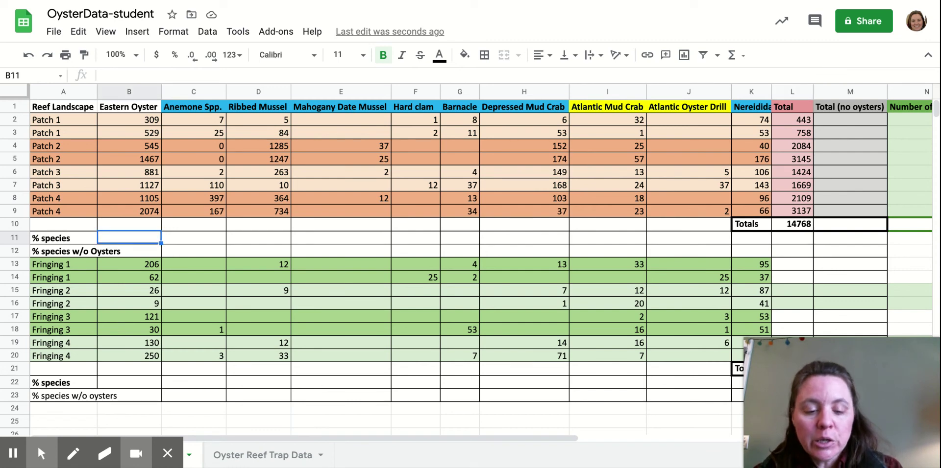
type("=")
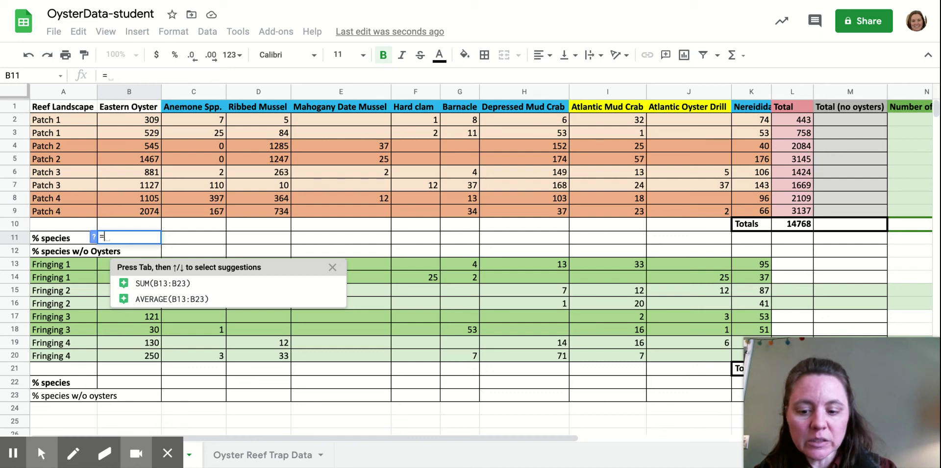
type("sum(")
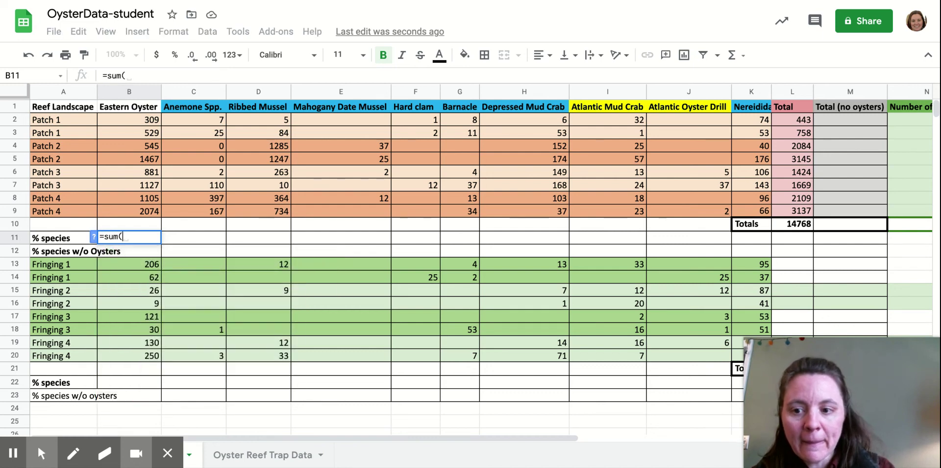
left_click(141, 119)
left_click_drag(141, 120, 143, 211)
type(")")
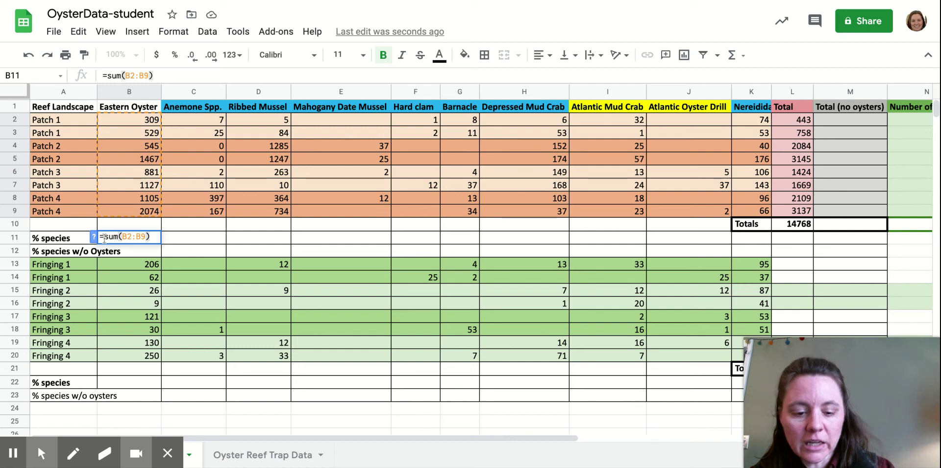
type("/$")
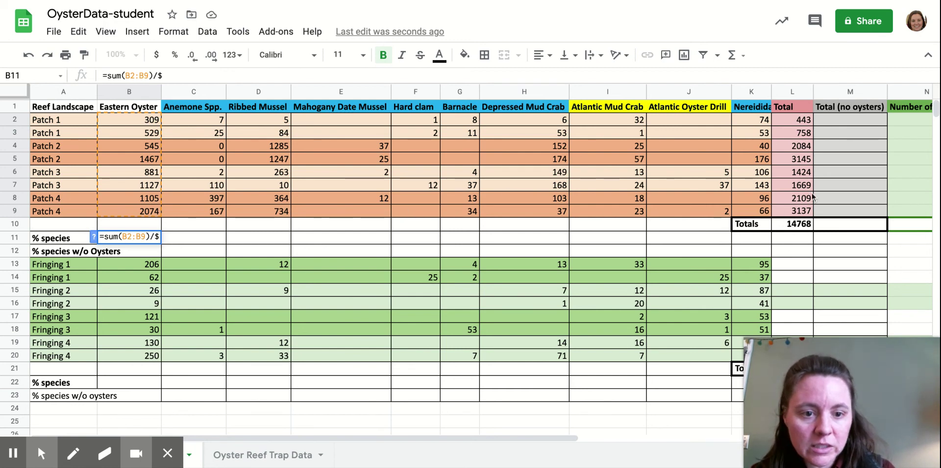
left_click(797, 228)
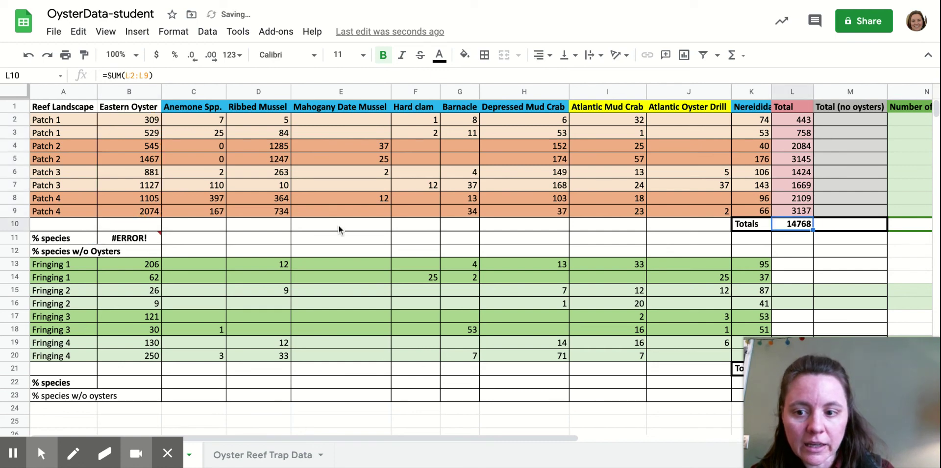
- Correct B11 to =(sum(B2:B9)/$L10)*100, showing the Eastern Oyster share of 54
left_click(129, 239)
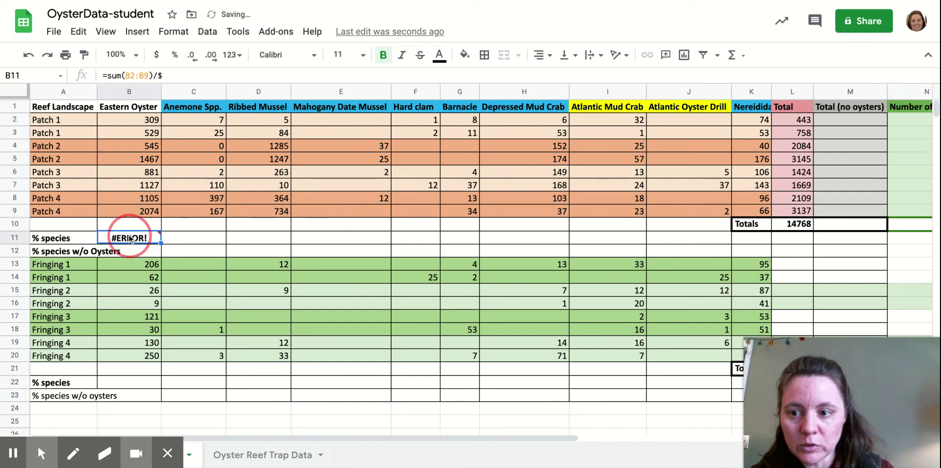
left_click(174, 76)
type("$L10")
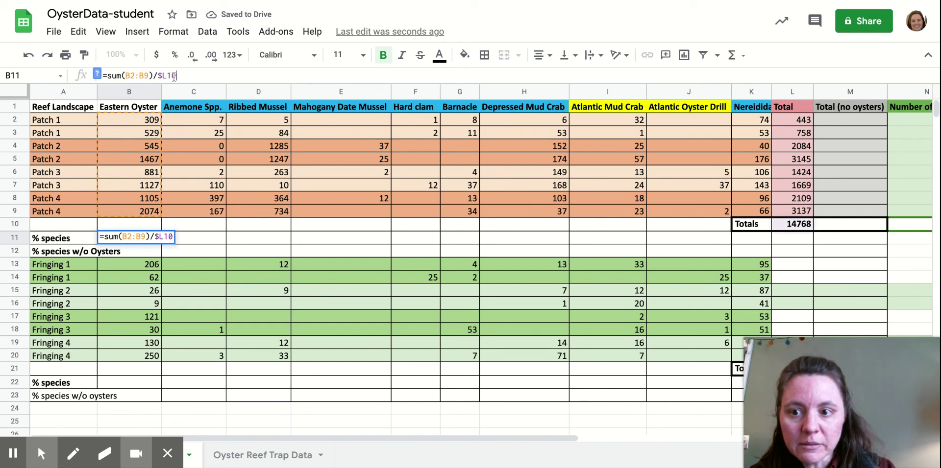
type(")")
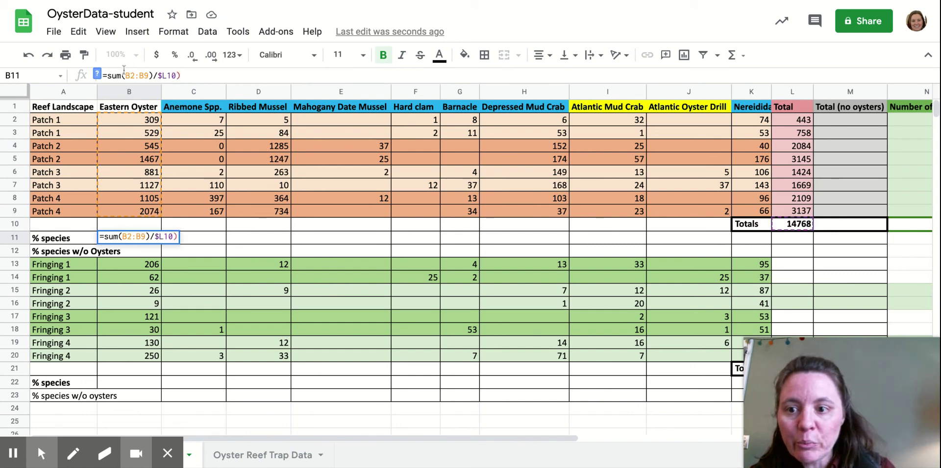
left_click(106, 76)
type("(")
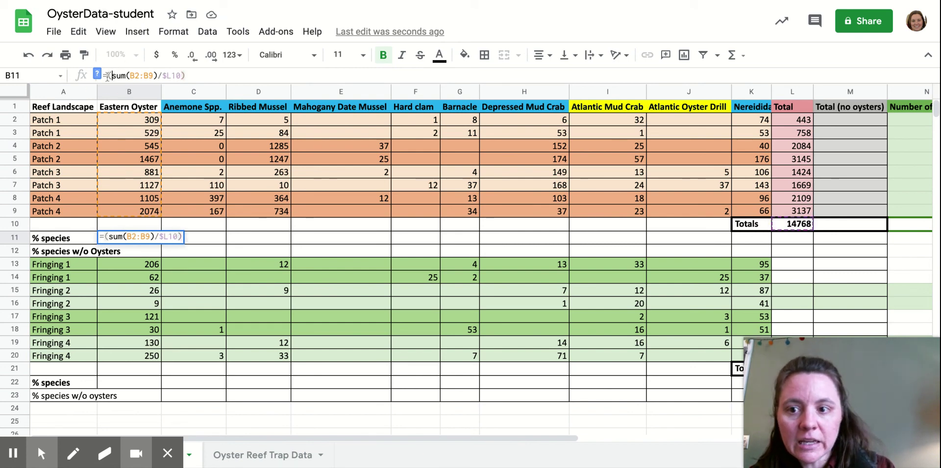
left_click(203, 76)
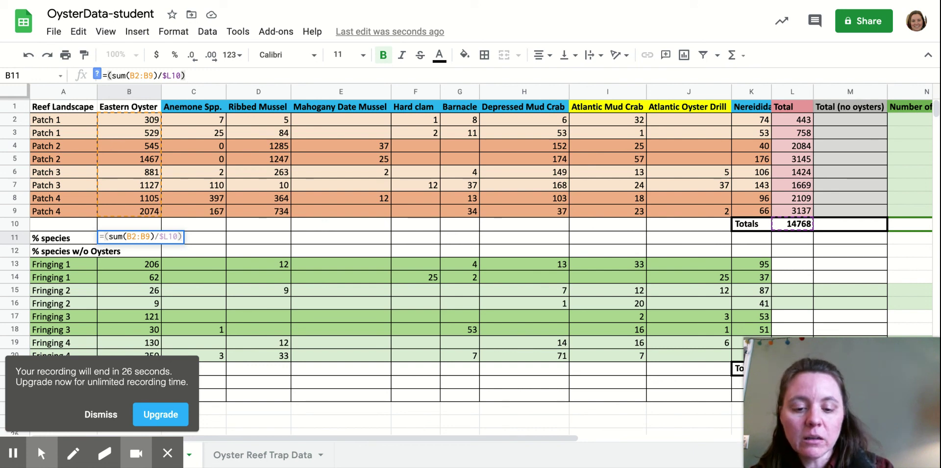
type("*100")
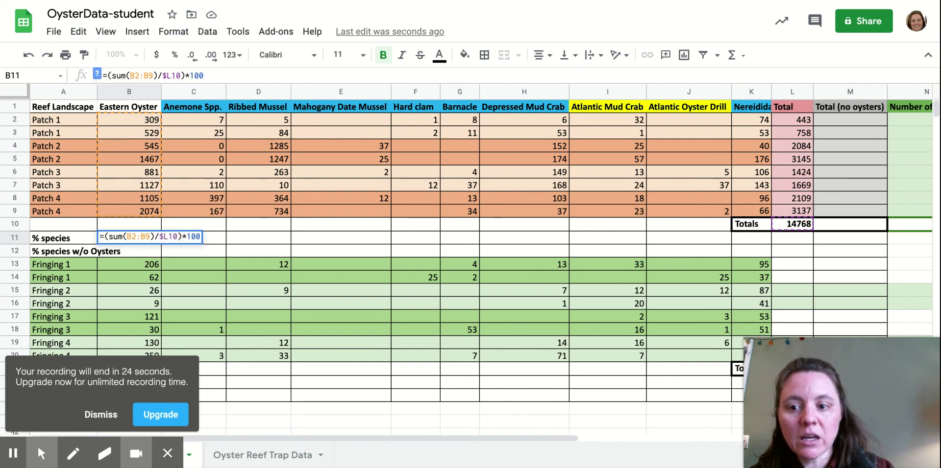
key("Return")
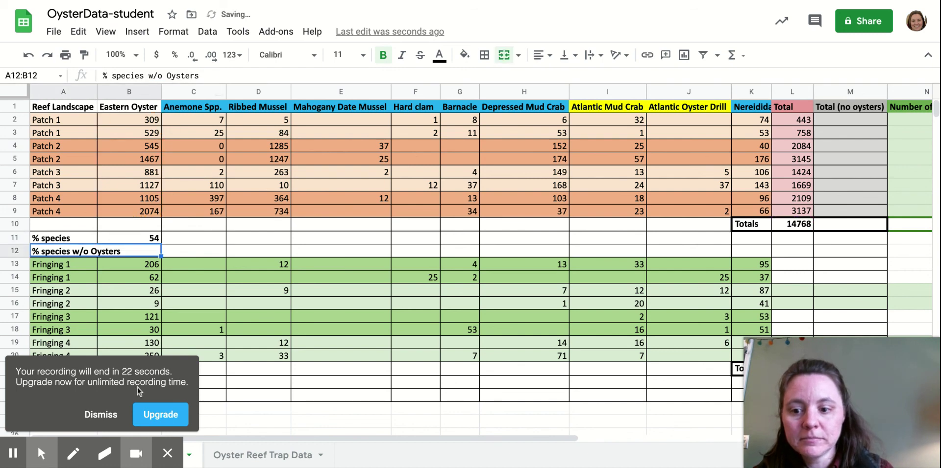
- Copy B11's percentage formula across row 11 through K11
left_click(141, 238)
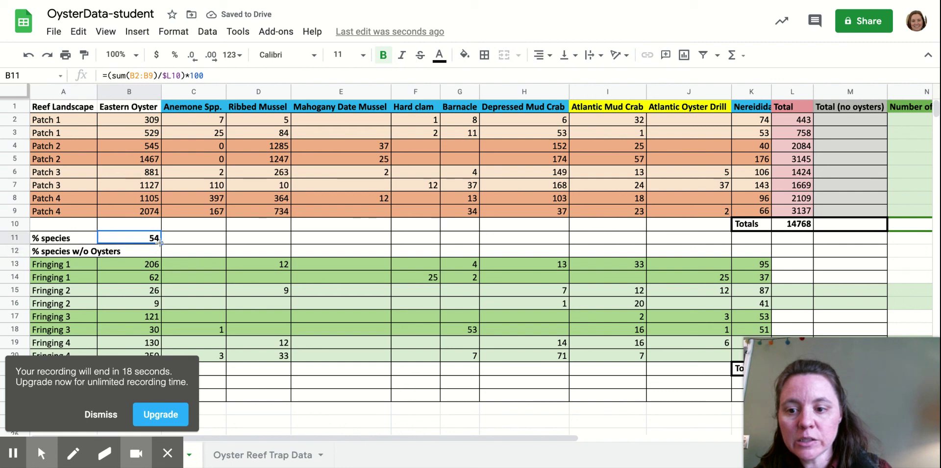
left_click_drag(159, 240, 750, 238)
mouse_move(24, 456)
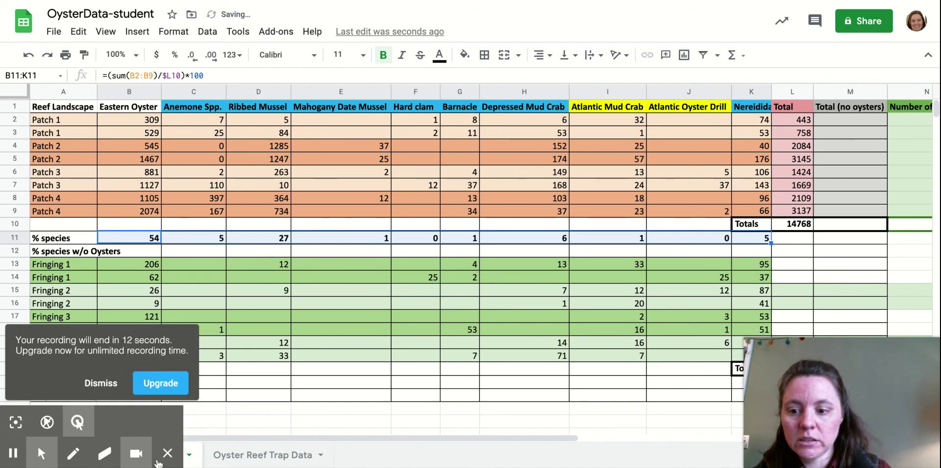